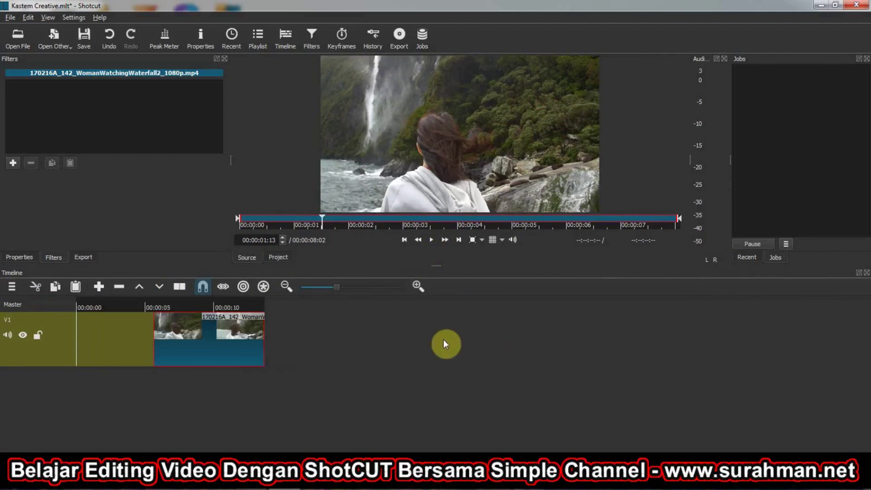
# Step: Remove the empty gap before the waterfall clip on track V1
pyautogui.click(110, 333)
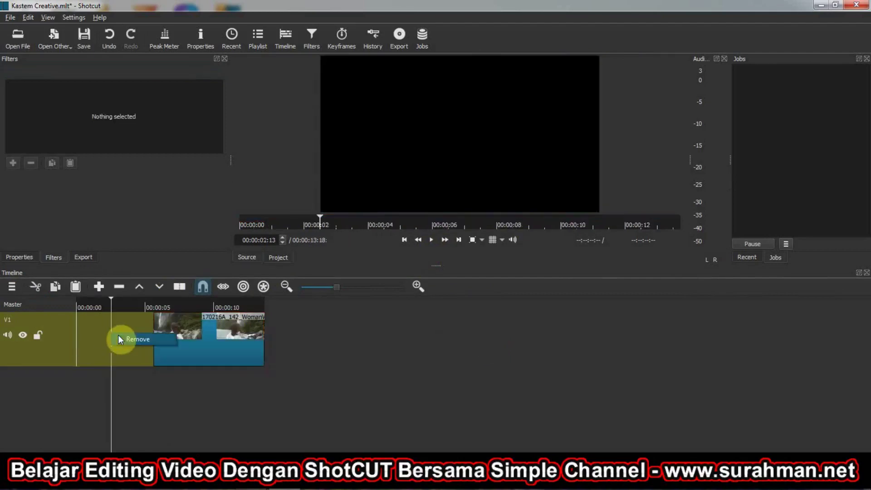
pyautogui.press('Delete')
pyautogui.click(278, 259)
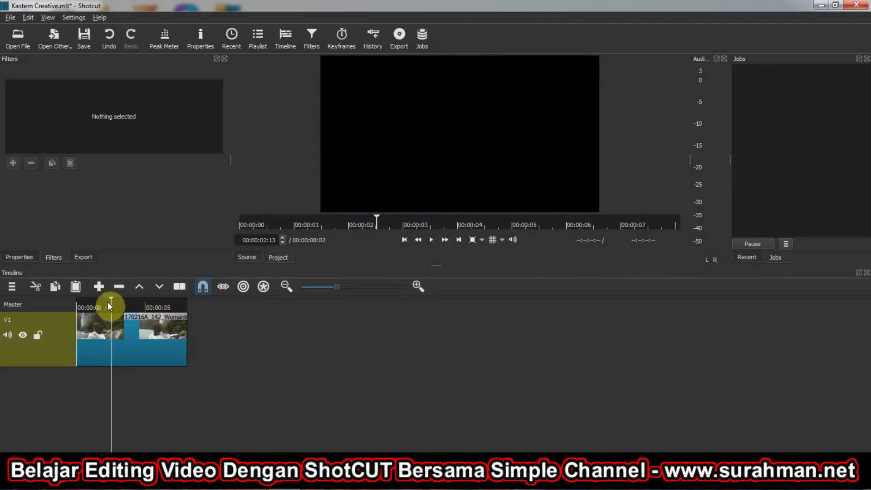
# Step: Play the waterfall clip from its start, split it at 00:00:02:06 and delete the part after the cut
pyautogui.click(85, 300)
pyautogui.moveTo(86, 303); pyautogui.dragTo(41, 295)
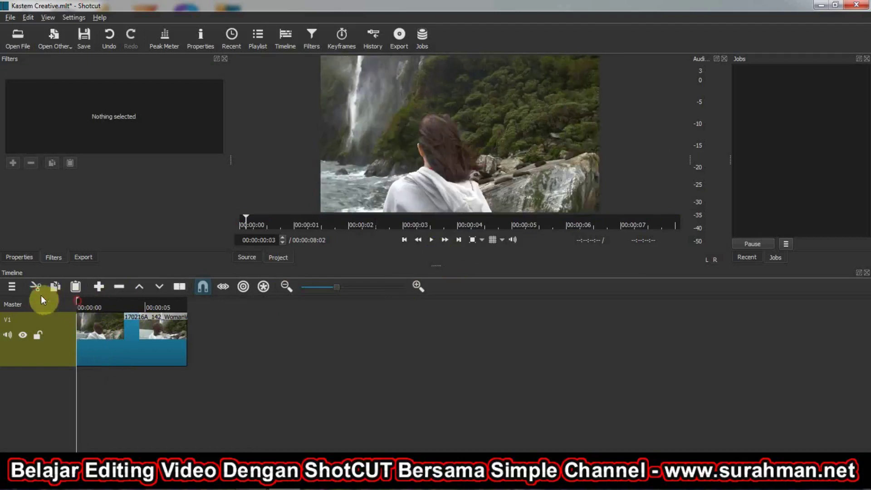
pyautogui.click(434, 242)
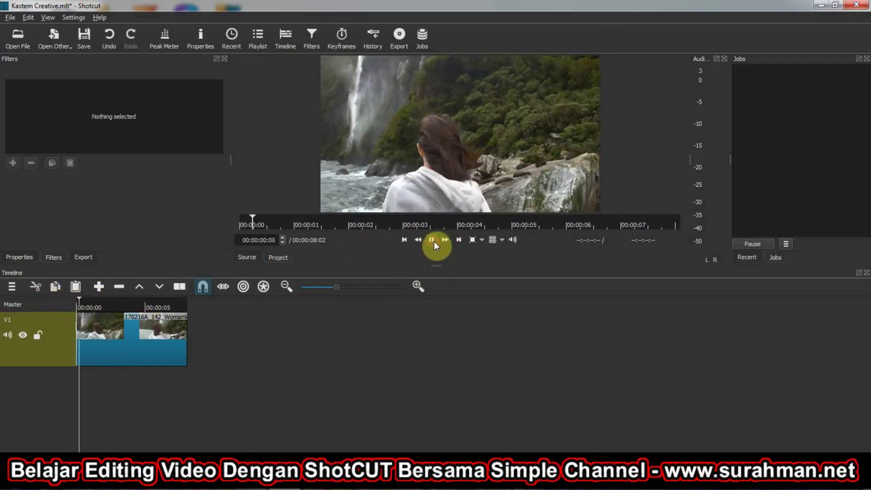
pyautogui.click(430, 241)
pyautogui.click(133, 331)
pyautogui.click(179, 289)
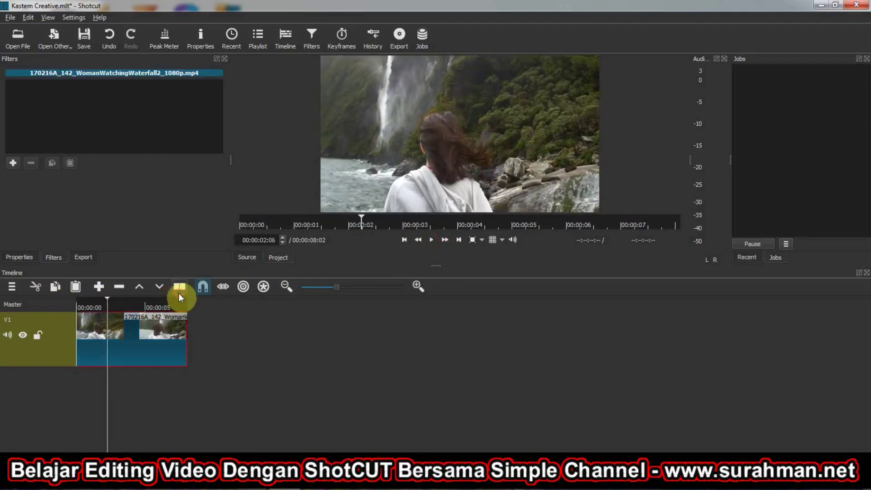
pyautogui.click(211, 364)
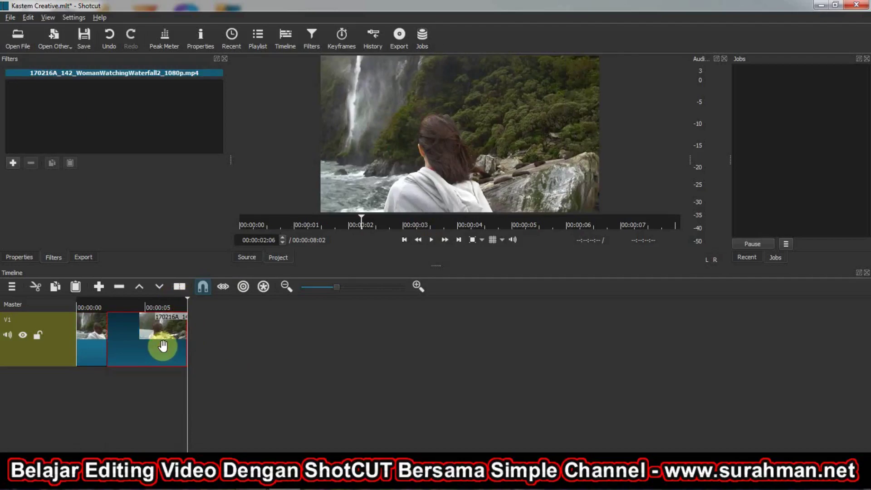
pyautogui.press('Delete')
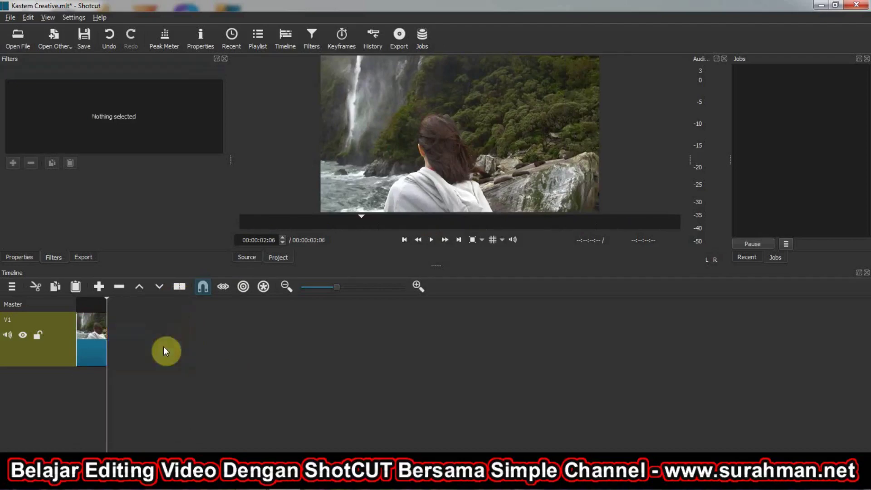
# Step: Open 170724_15_Setangibeach.mp4, add it to track V1 and remove the gap between it and the waterfall clip
pyautogui.click(16, 35)
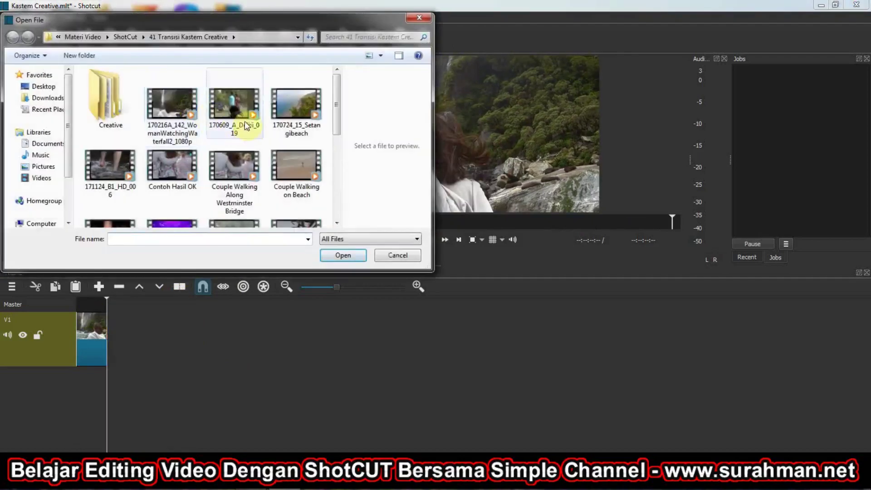
pyautogui.doubleClick(294, 123)
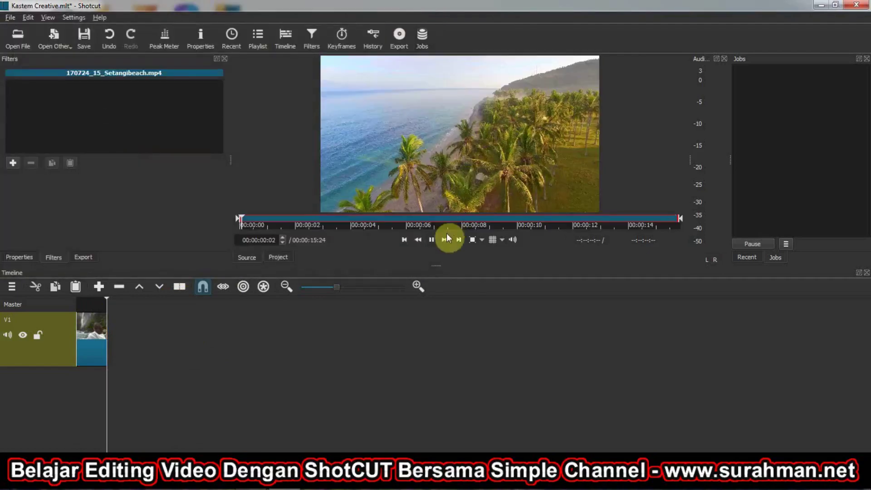
pyautogui.moveTo(511, 95); pyautogui.dragTo(374, 331)
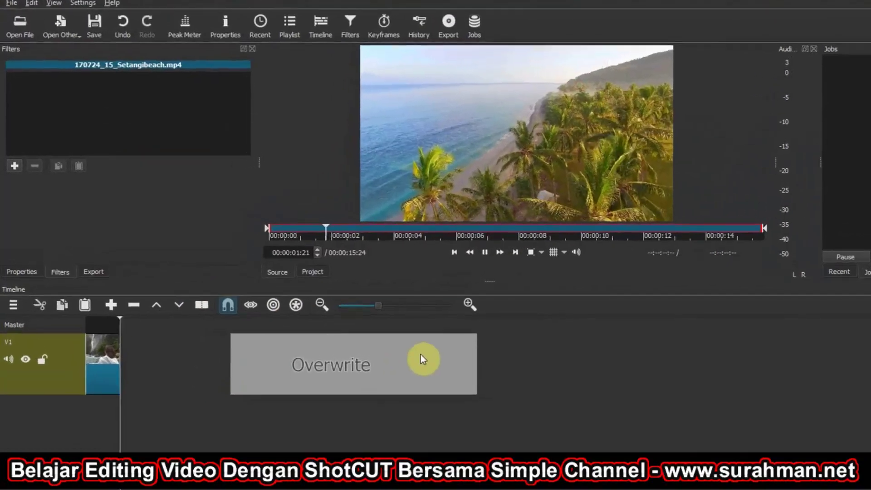
pyautogui.moveTo(421, 358); pyautogui.dragTo(424, 357)
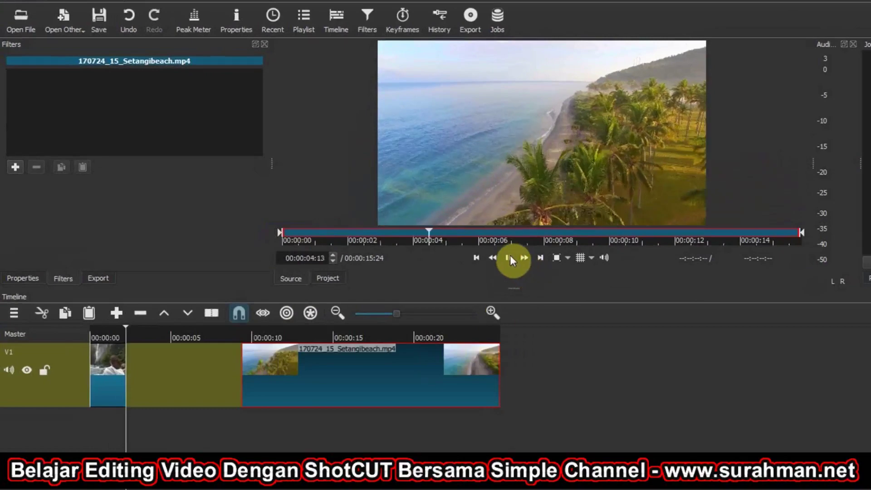
pyautogui.click(510, 257)
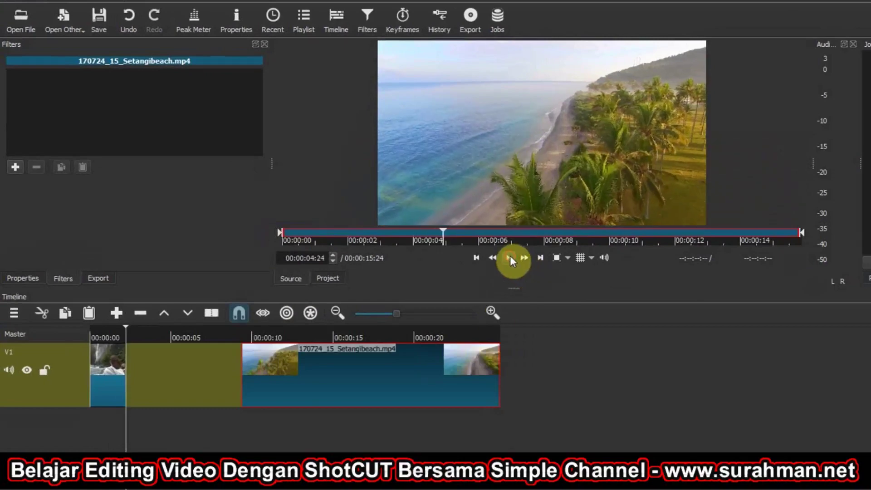
pyautogui.rightClick(172, 383)
pyautogui.click(181, 384)
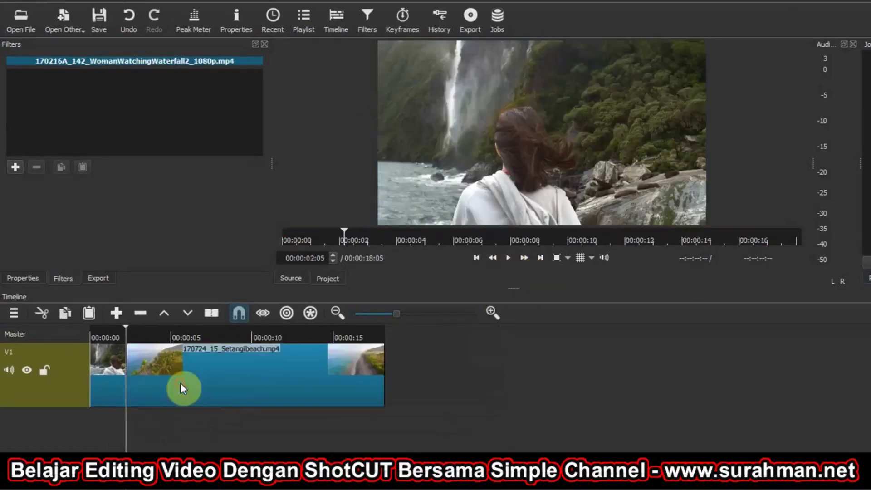
# Step: Overlap the beach clip onto the end of the waterfall clip by about one second to create a transition
pyautogui.click(491, 313)
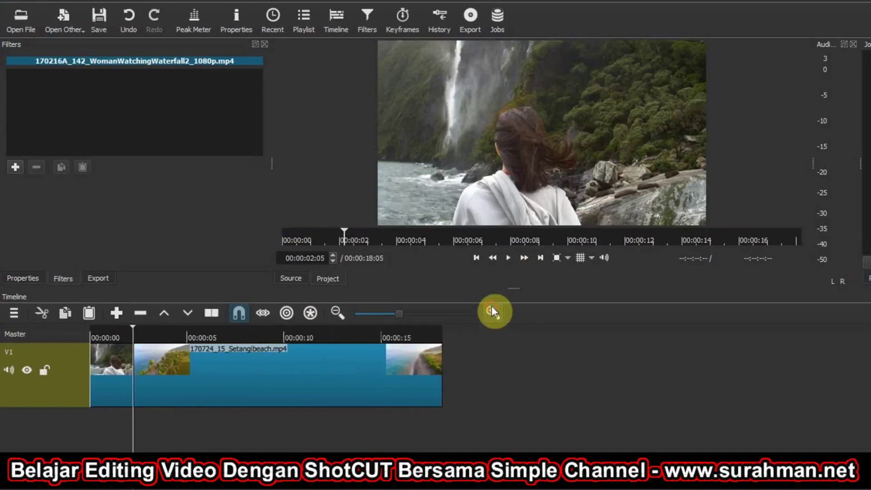
pyautogui.click(492, 313)
pyautogui.click(491, 313)
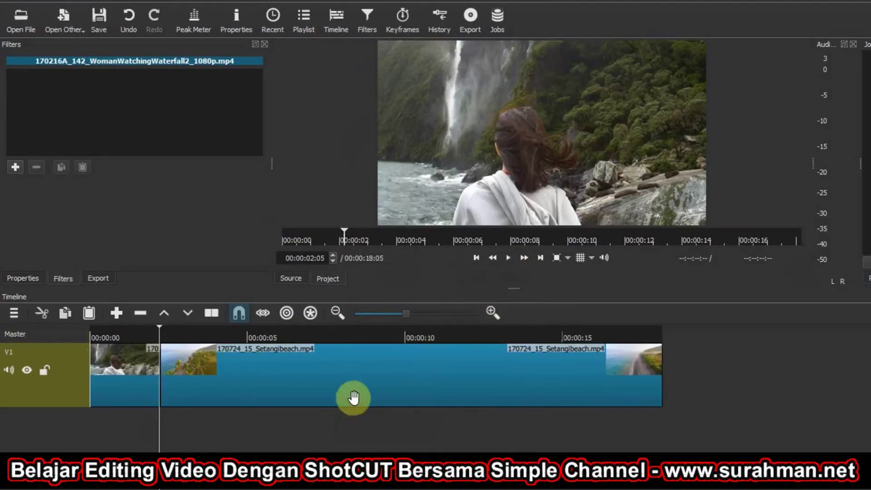
pyautogui.moveTo(362, 383); pyautogui.dragTo(319, 386)
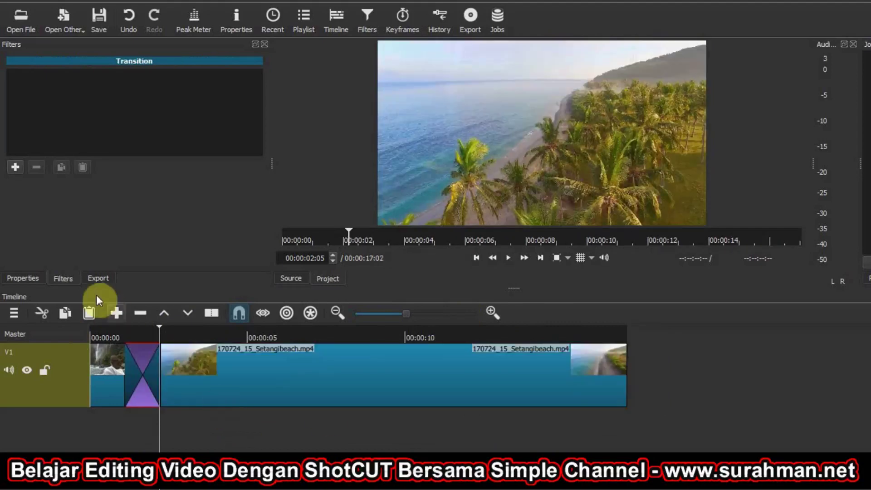
# Step: Change the transition's video type to Custom using kosette_fabric.pgm from the Creative\Transisi folder
pyautogui.click(21, 280)
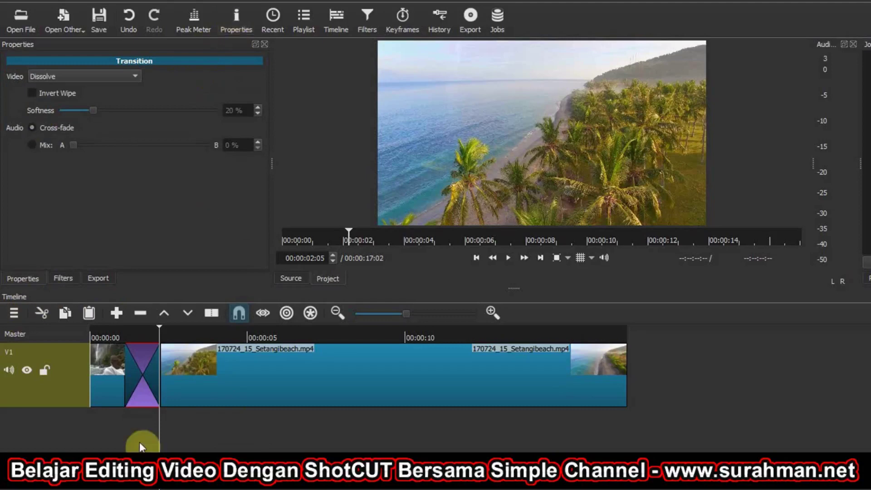
pyautogui.moveTo(160, 336); pyautogui.dragTo(150, 334)
pyautogui.click(149, 370)
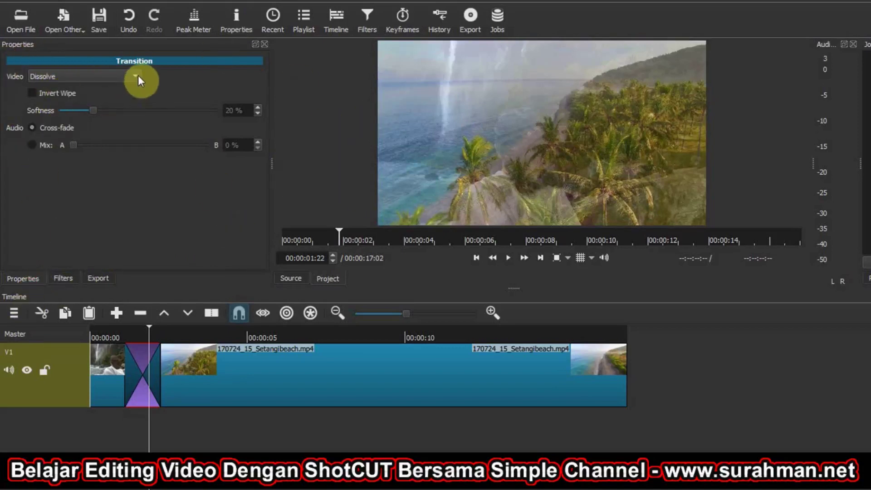
pyautogui.click(138, 76)
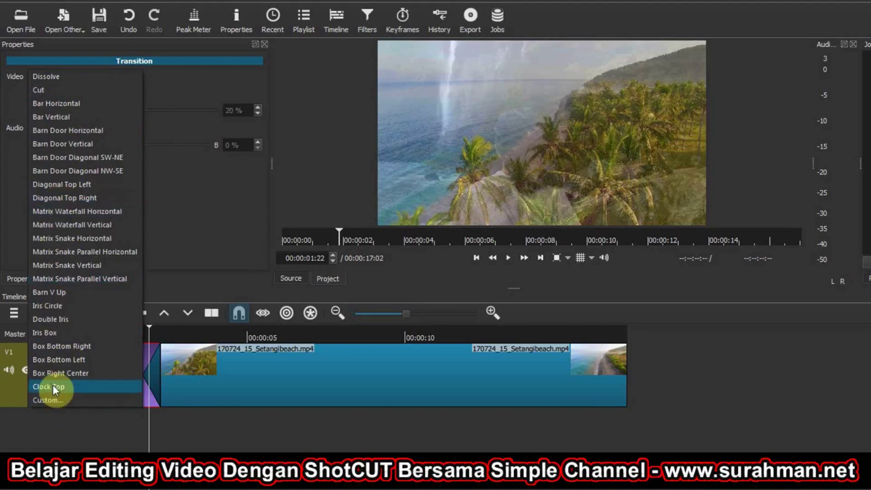
pyautogui.click(54, 400)
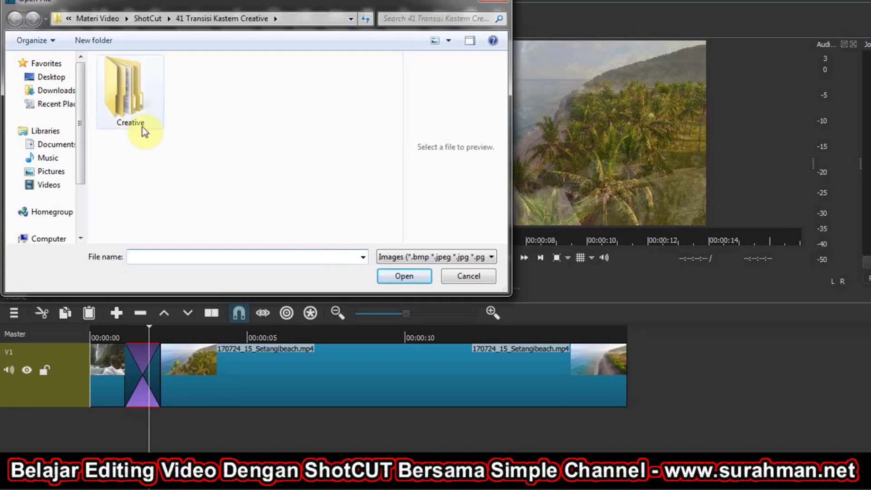
pyautogui.doubleClick(130, 99)
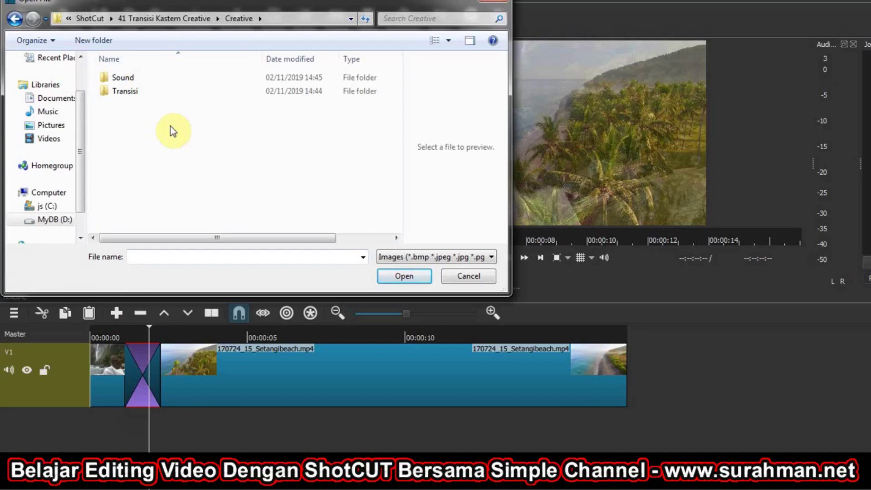
pyautogui.doubleClick(140, 92)
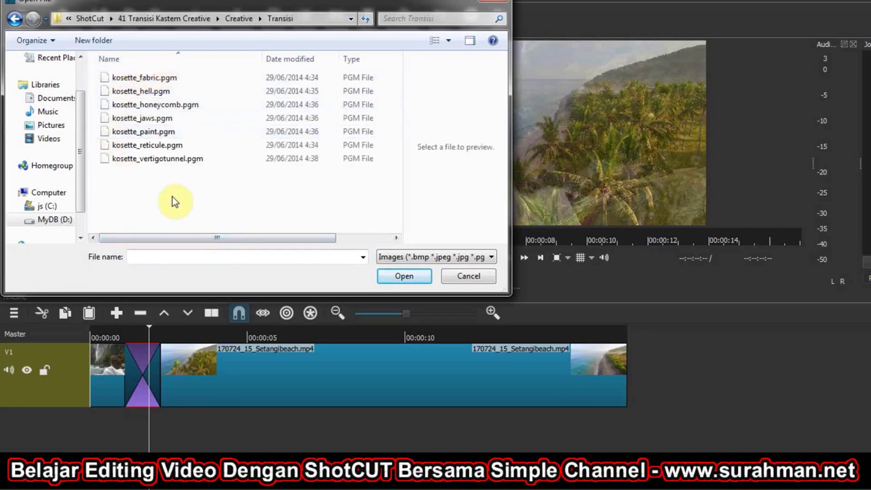
pyautogui.click(172, 82)
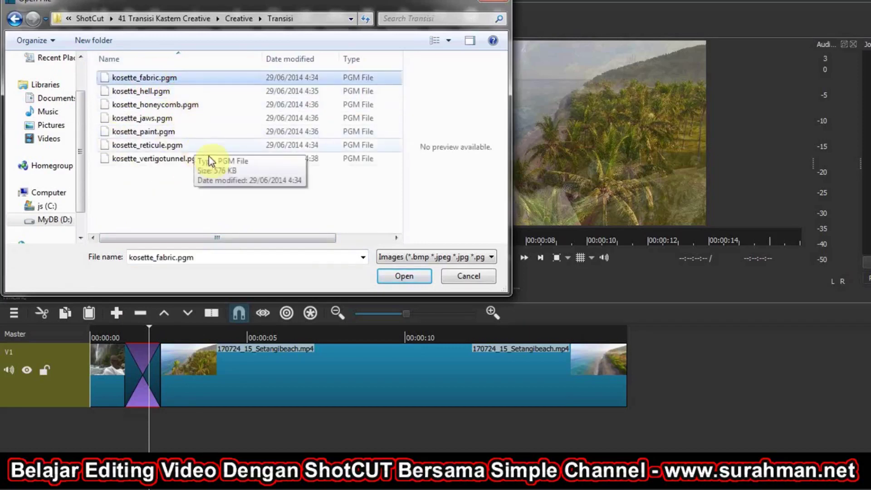
pyautogui.click(415, 276)
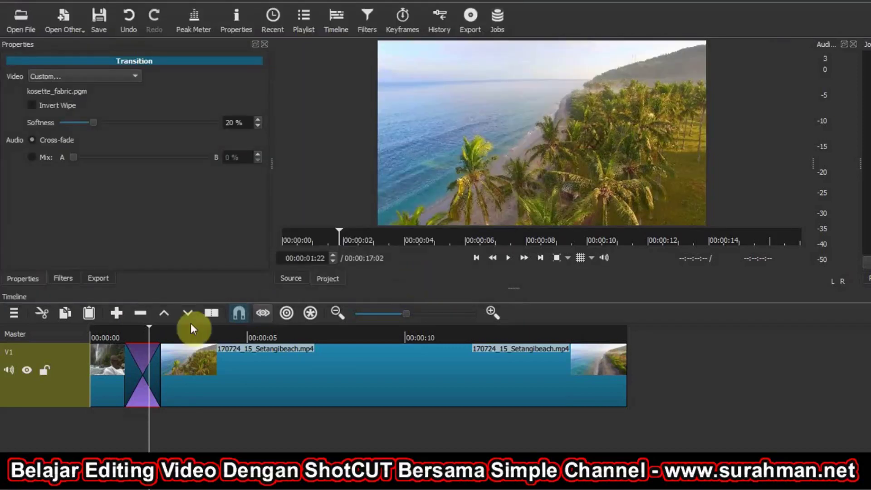
# Step: Set the transition's softness to 31 % and play back the sequence across the transition
pyautogui.moveTo(149, 329); pyautogui.dragTo(137, 331)
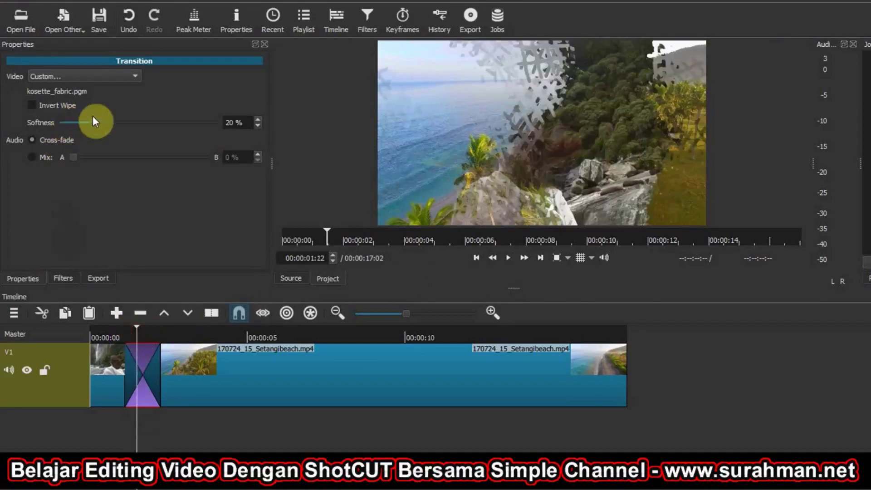
pyautogui.moveTo(91, 125)
pyautogui.mouseDown()
pyautogui.moveTo(119, 126)
pyautogui.moveTo(108, 126)
pyautogui.mouseUp()
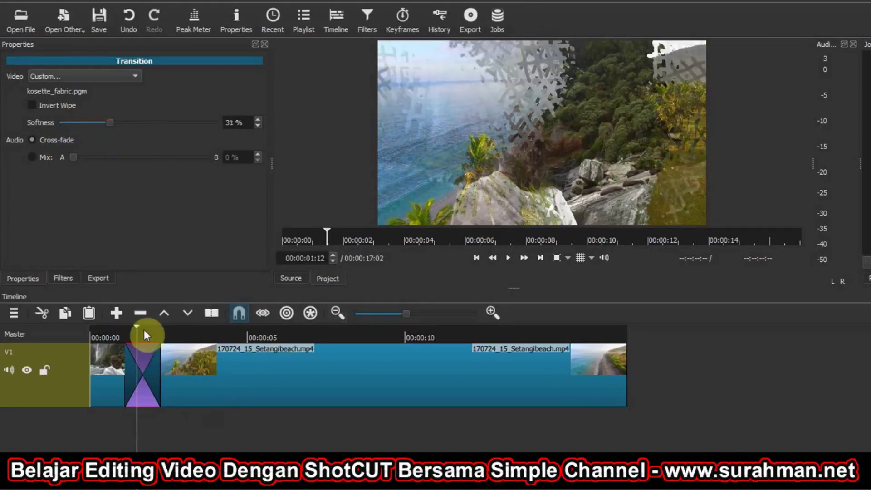
pyautogui.moveTo(138, 331); pyautogui.dragTo(118, 332)
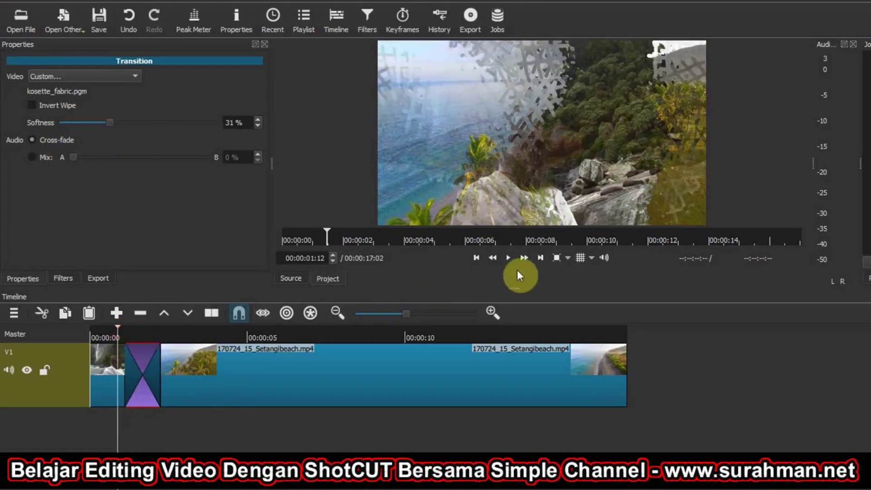
pyautogui.click(510, 258)
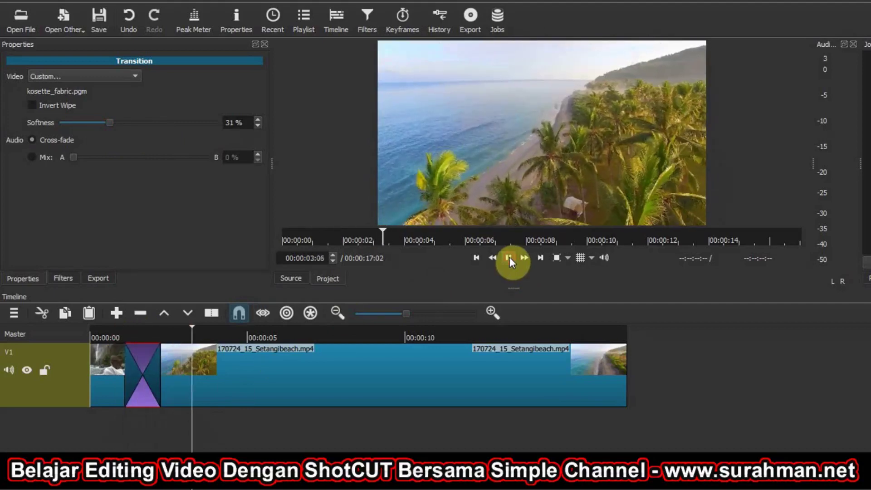
pyautogui.click(510, 258)
# Step: Split the beach clip at 00:00:04:16 and delete the part after the cut
pyautogui.moveTo(218, 339); pyautogui.dragTo(236, 344)
pyautogui.click(234, 348)
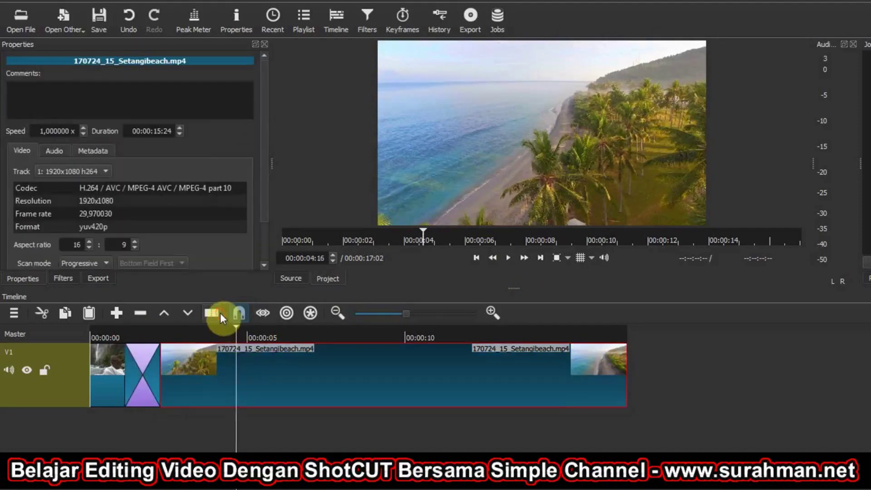
pyautogui.click(211, 313)
pyautogui.click(310, 421)
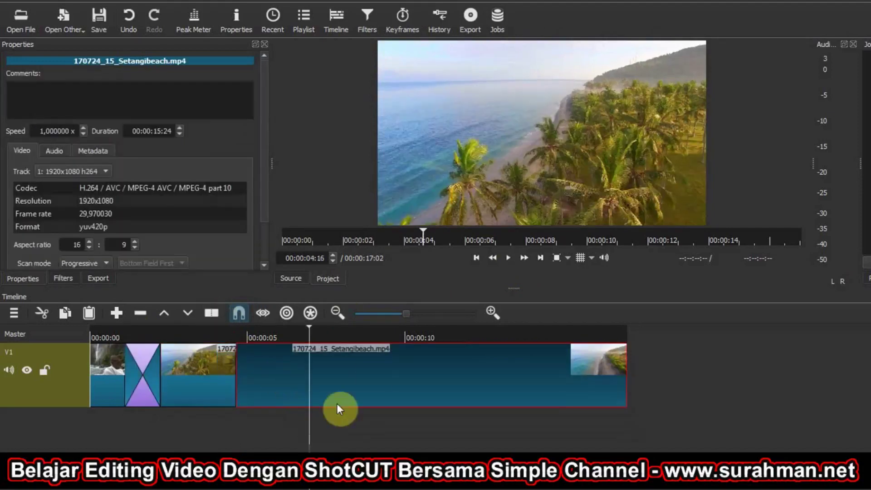
pyautogui.press('Delete')
# Step: Open 171124_B1_HD_006.mp4, add it to track V1 about two seconds after the beach clip and pause its playback
pyautogui.click(21, 17)
pyautogui.click(278, 182)
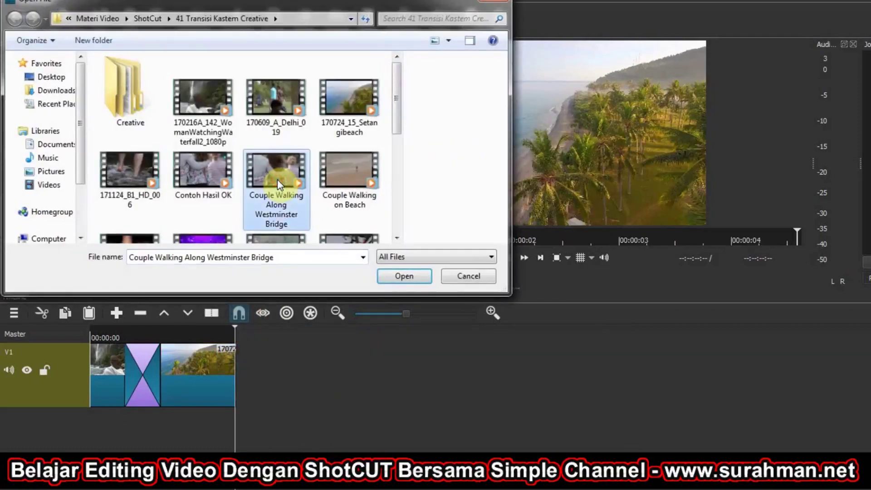
pyautogui.doubleClick(130, 180)
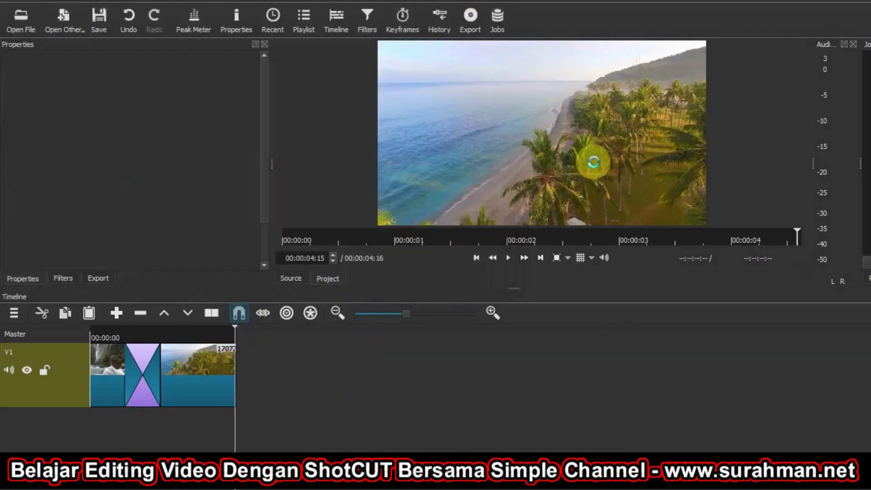
pyautogui.moveTo(595, 161); pyautogui.dragTo(302, 367)
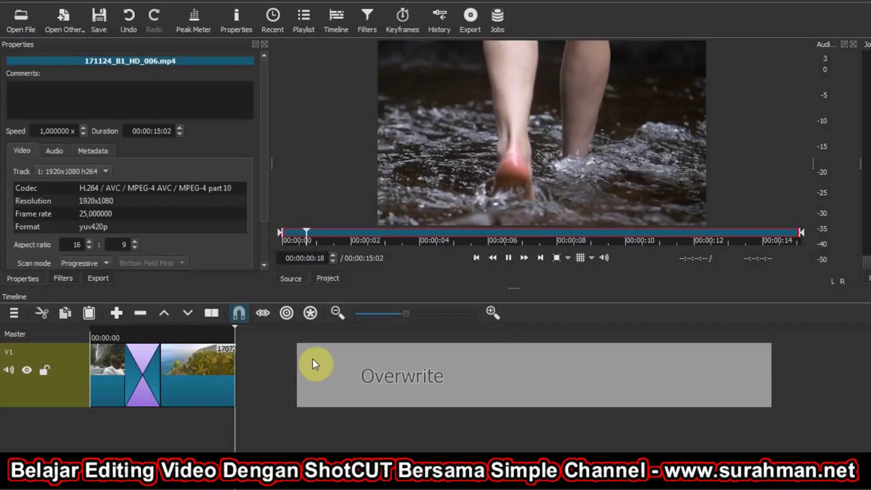
pyautogui.moveTo(313, 361); pyautogui.dragTo(306, 365)
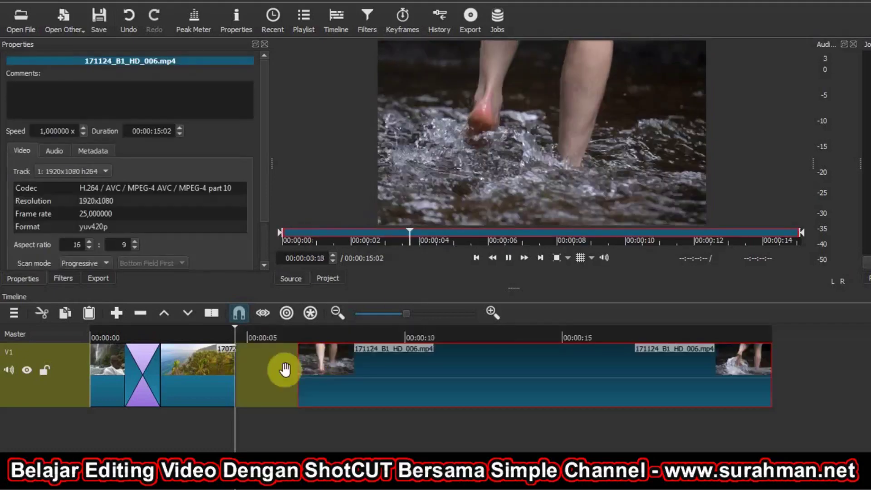
pyautogui.click(508, 258)
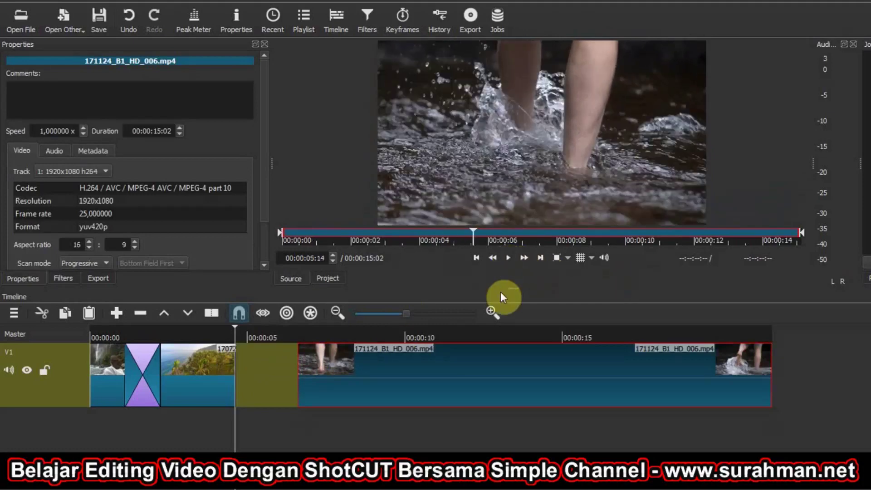
# Step: Remove the gap after the beach clip and overlap 171124_B1_HD_006.mp4 onto that clip by about 1.2 seconds to create a transition
pyautogui.click(278, 377)
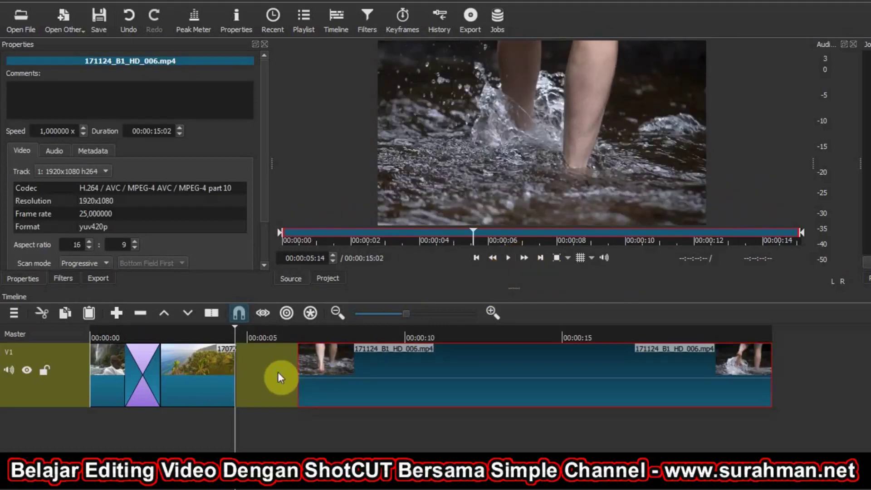
pyautogui.press('Delete')
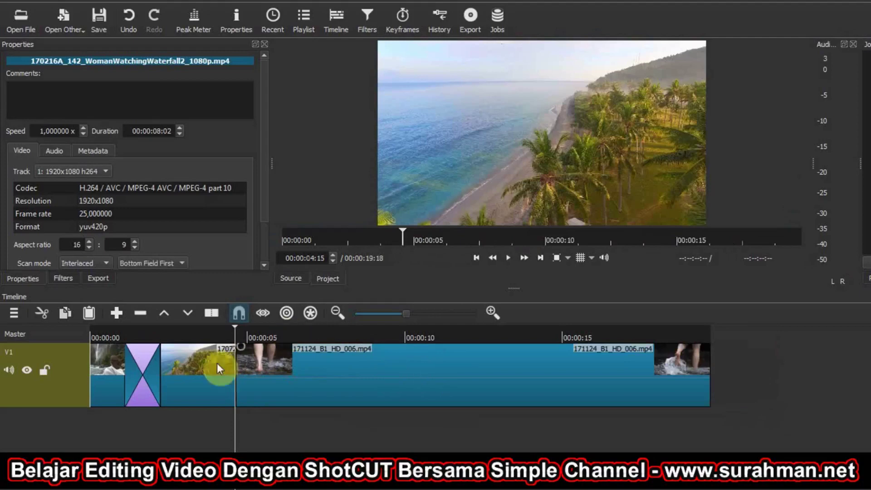
pyautogui.moveTo(422, 389); pyautogui.dragTo(393, 417)
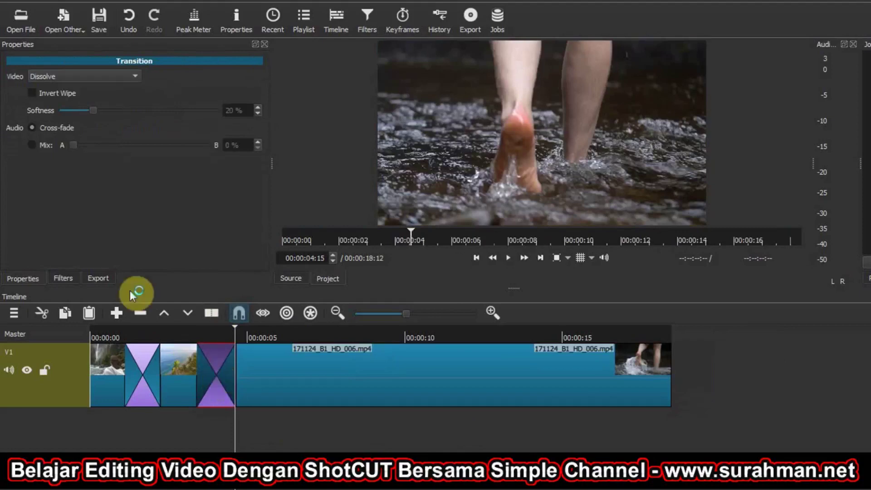
# Step: Change the second transition's video type to Custom using kosette_paint.pgm from the Creative\Transisi folder
pyautogui.click(51, 76)
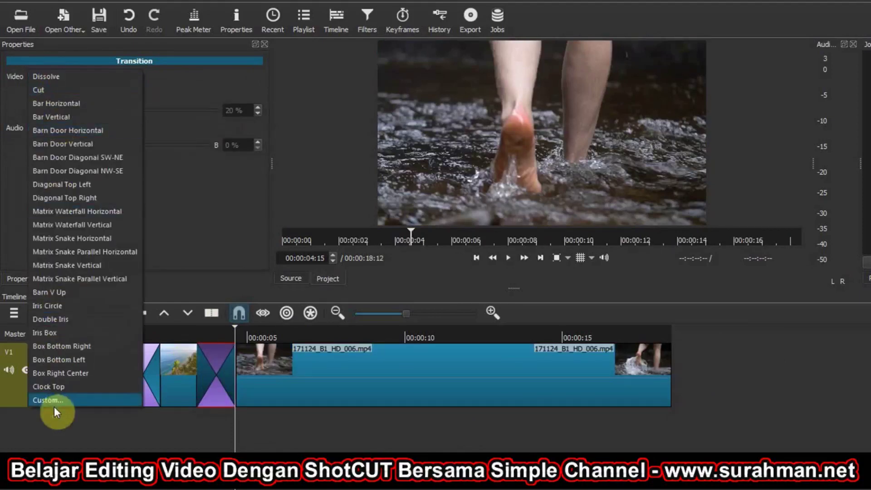
pyautogui.click(51, 401)
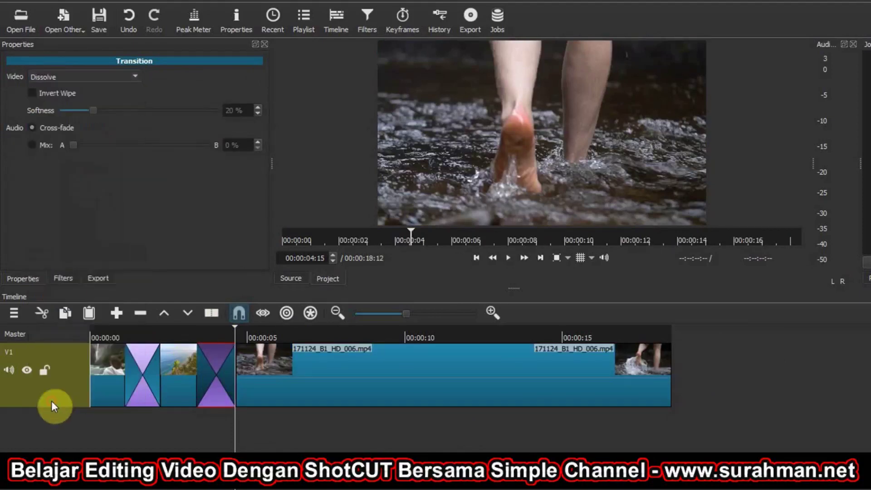
pyautogui.doubleClick(125, 106)
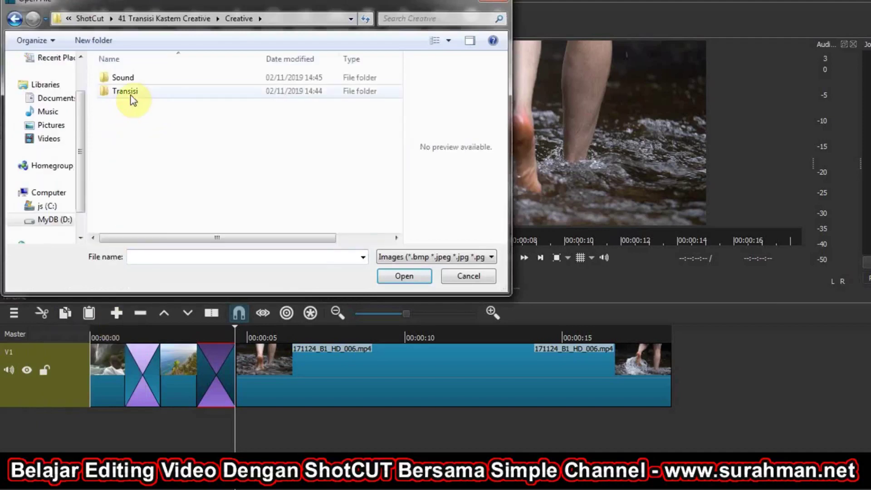
pyautogui.doubleClick(130, 93)
pyautogui.click(142, 131)
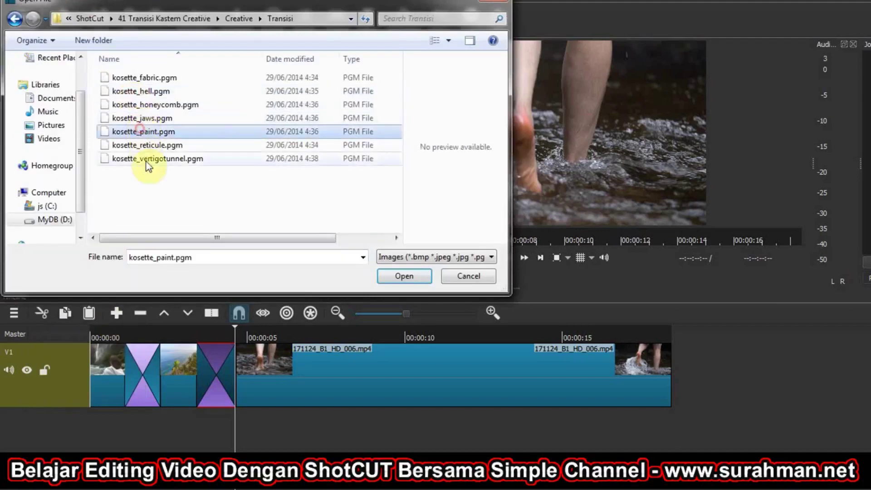
pyautogui.doubleClick(149, 132)
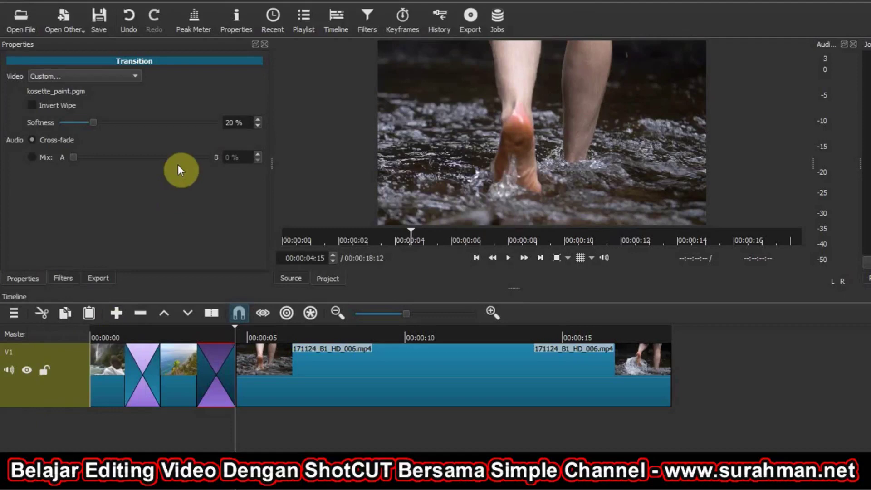
# Step: Preview the middle of the second transition at 00:00:03:23 and set its softness to 52 %
pyautogui.moveTo(92, 121); pyautogui.dragTo(115, 124)
pyautogui.moveTo(237, 333); pyautogui.dragTo(214, 328)
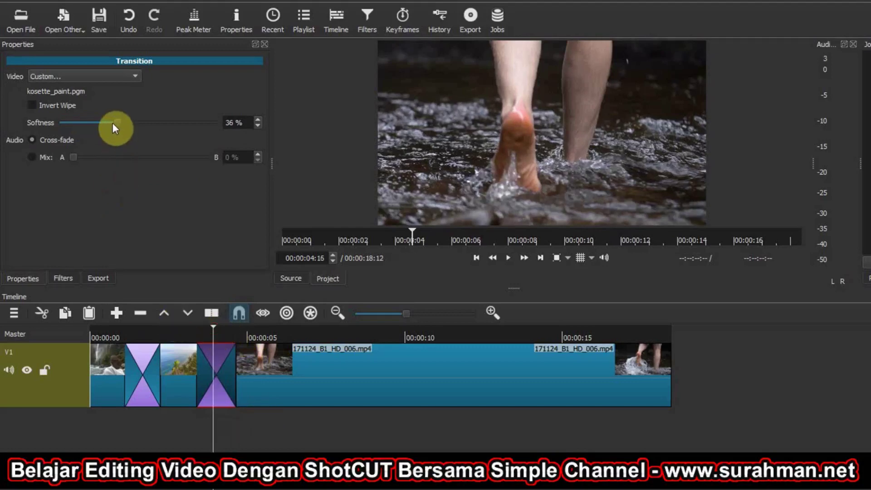
pyautogui.moveTo(112, 123); pyautogui.dragTo(109, 123)
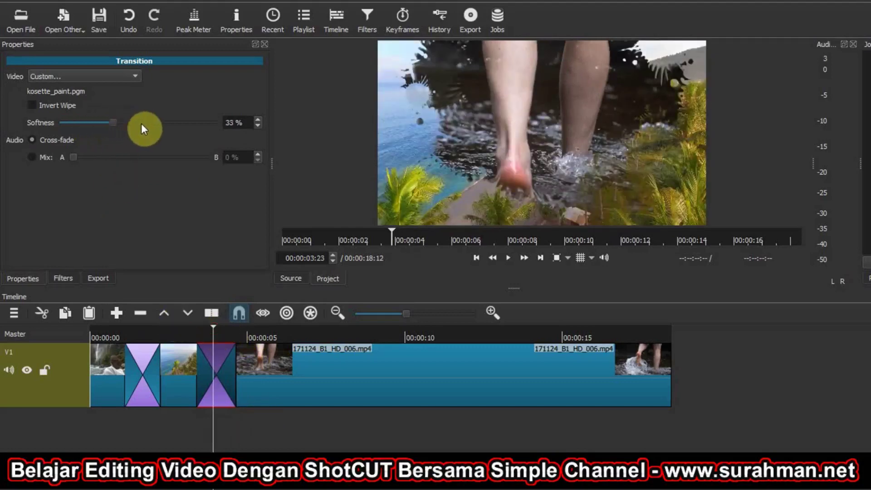
pyautogui.click(170, 123)
pyautogui.click(158, 122)
pyautogui.click(167, 123)
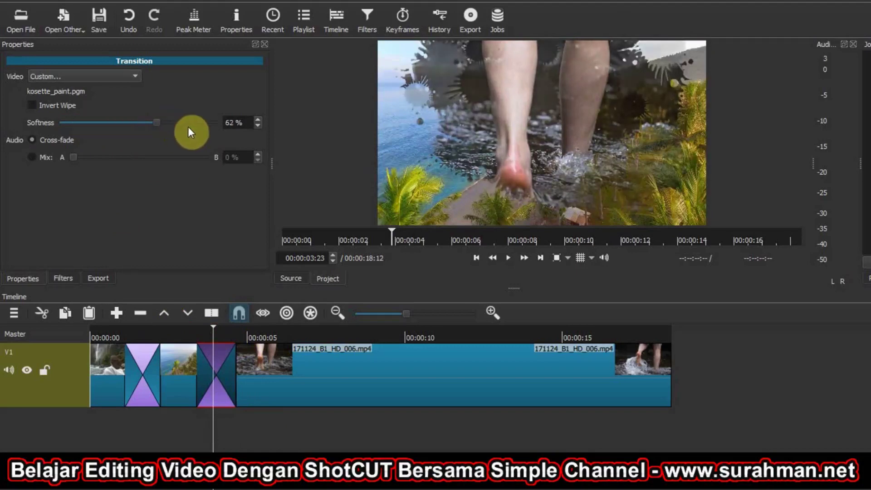
pyautogui.click(127, 123)
# Step: Return the playhead to 00:00:00:00 and play back the whole sequence through both custom transitions
pyautogui.moveTo(215, 341); pyautogui.dragTo(65, 366)
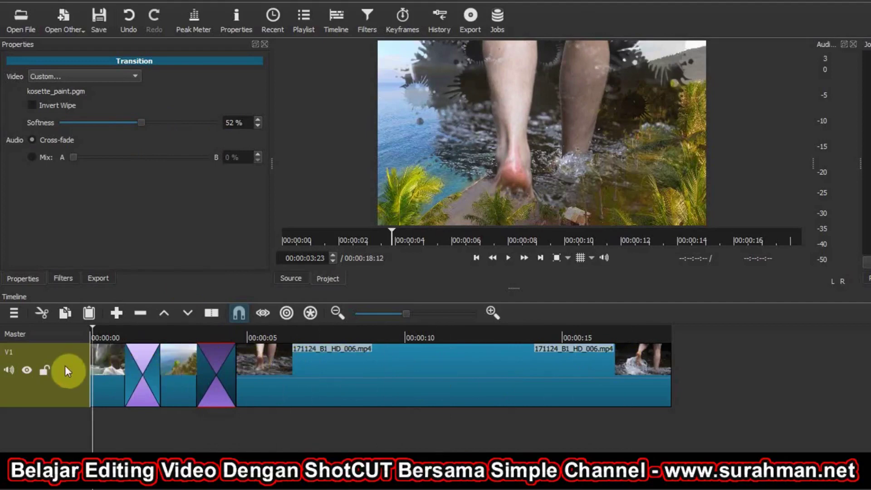
pyautogui.moveTo(92, 331); pyautogui.dragTo(79, 327)
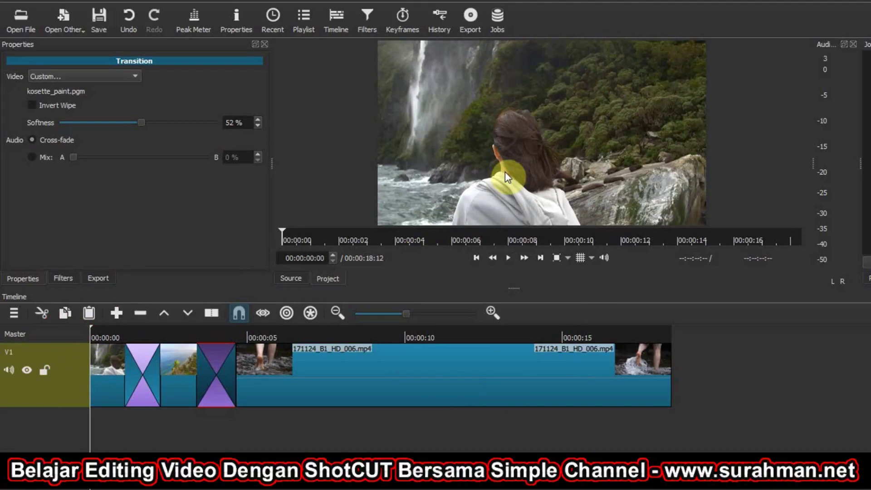
pyautogui.click(510, 261)
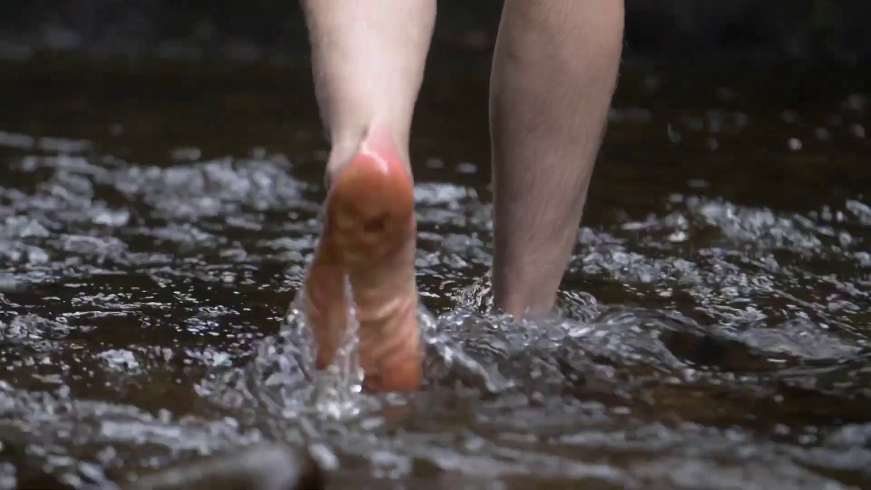